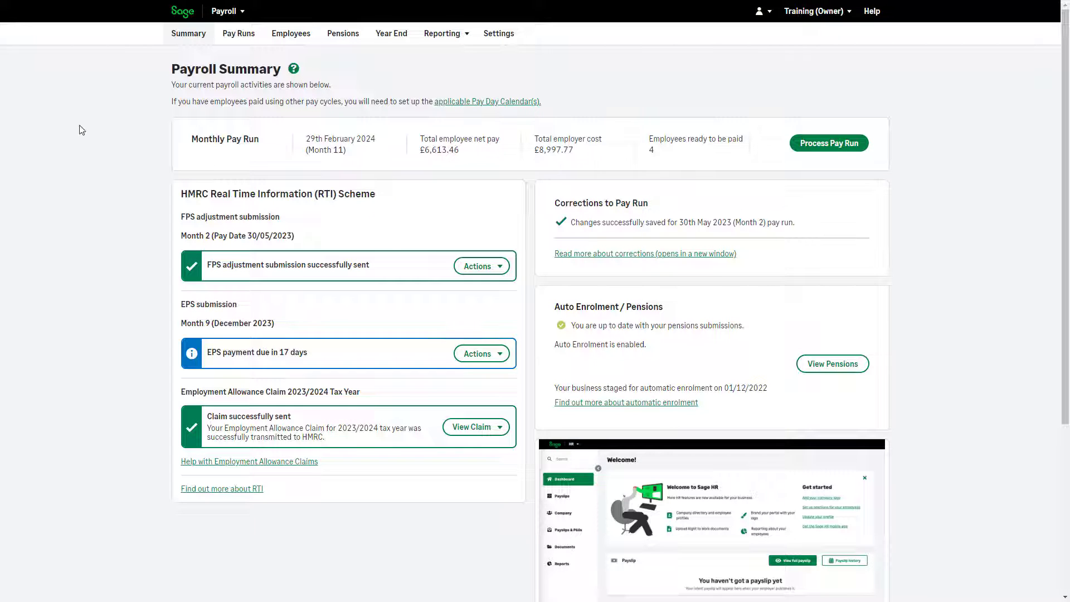
- Open the completed 30 Jan 2024 Month 10 pay run and show its Edit pay run options
click(239, 35)
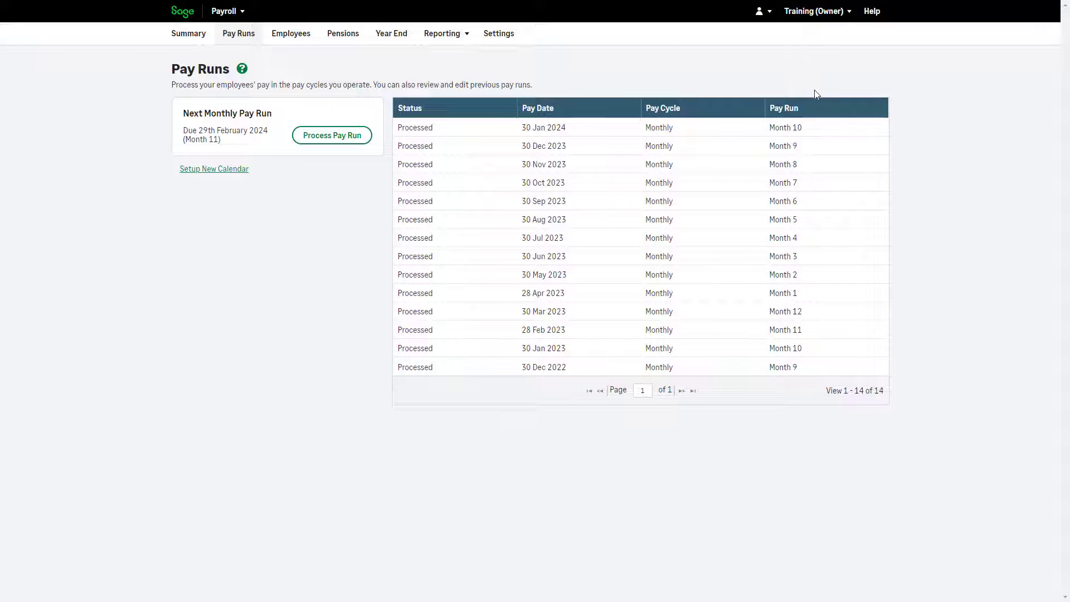
click(845, 132)
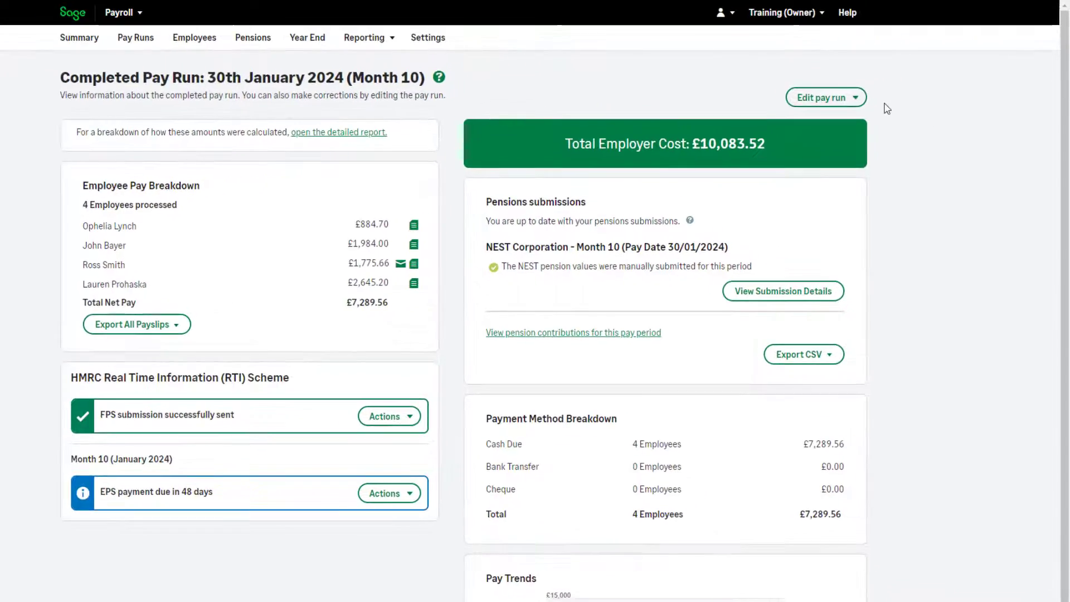
click(878, 87)
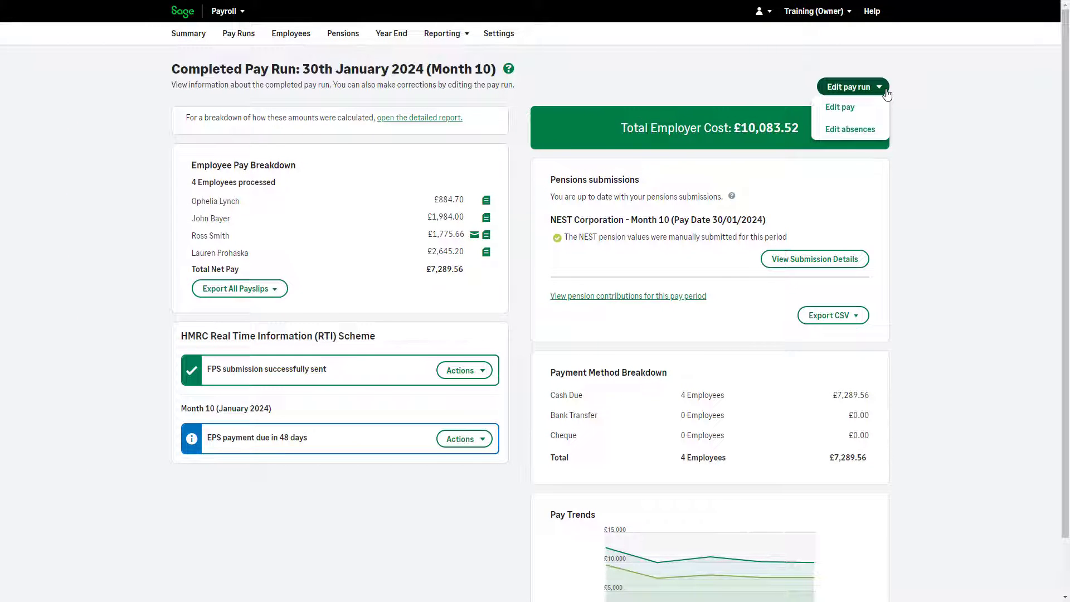
- Choose Edit pay and accept the editing-impact warning to open the Month 10 pay
click(884, 106)
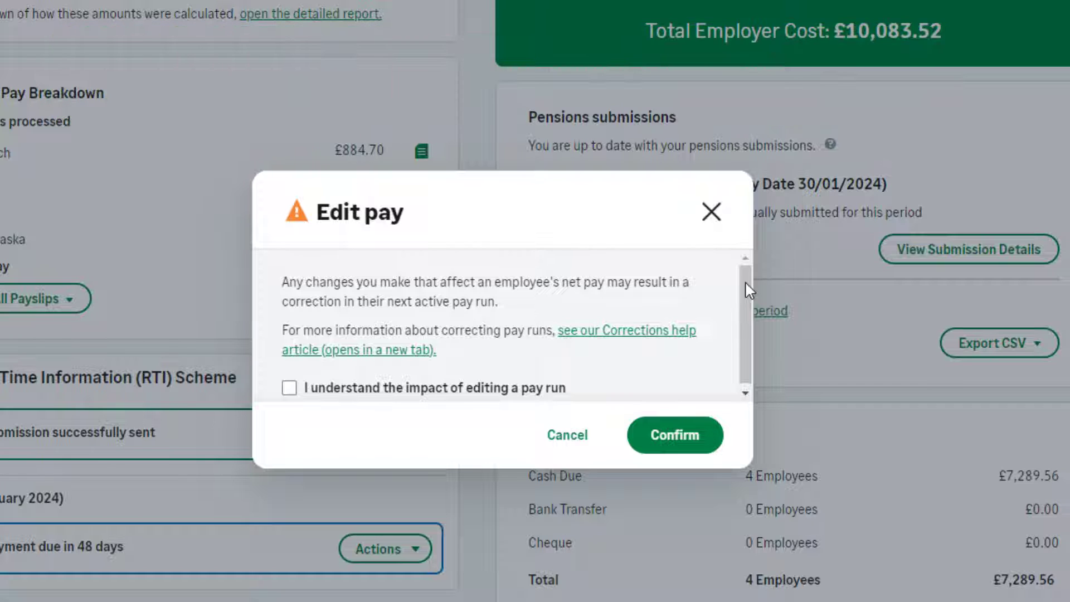
drag(746, 284, 742, 294)
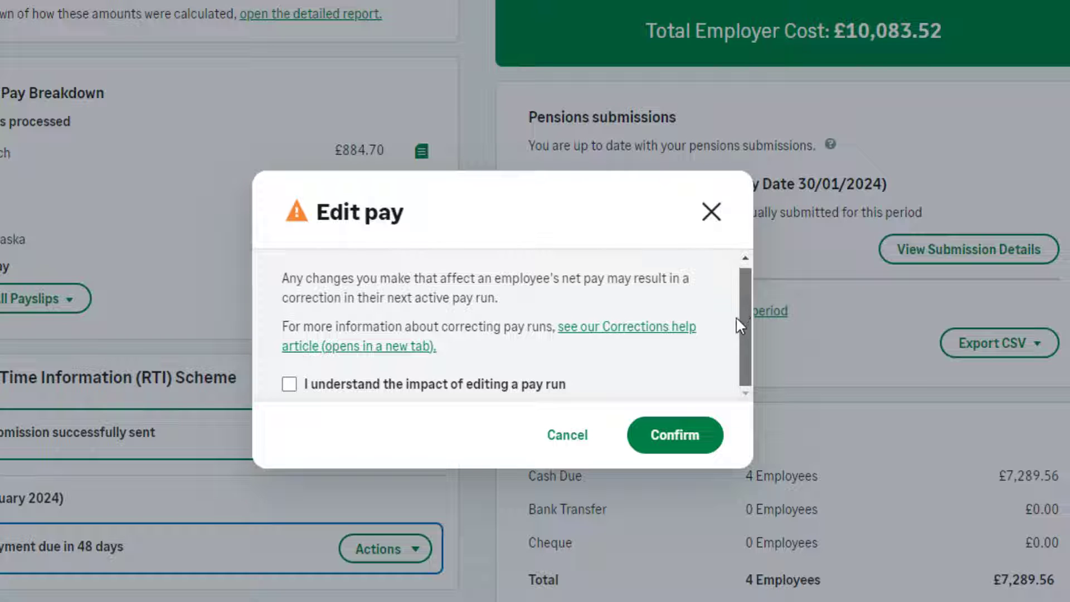
click(291, 387)
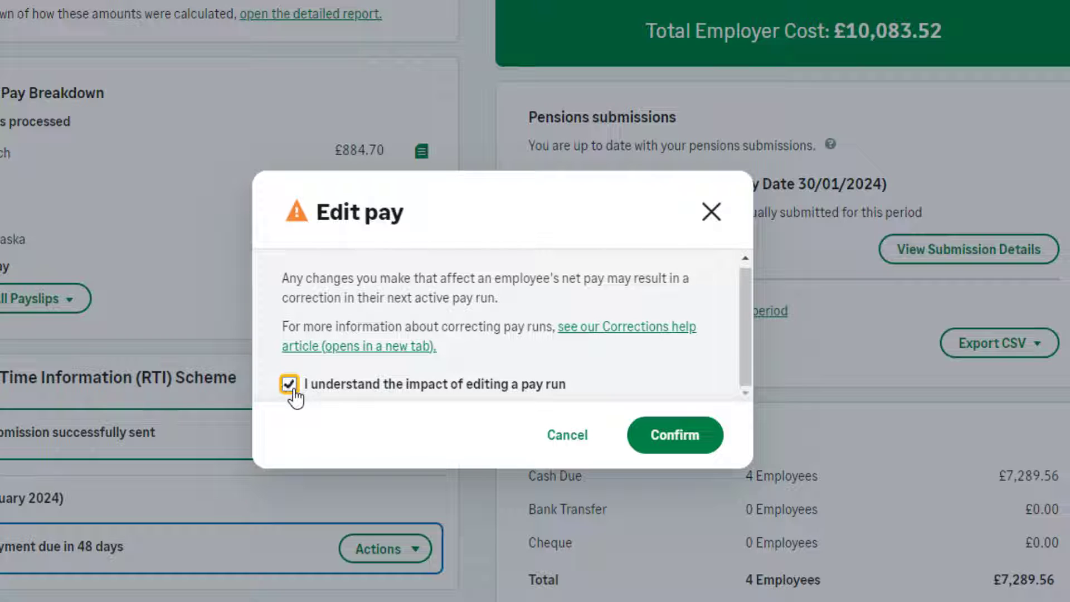
click(716, 449)
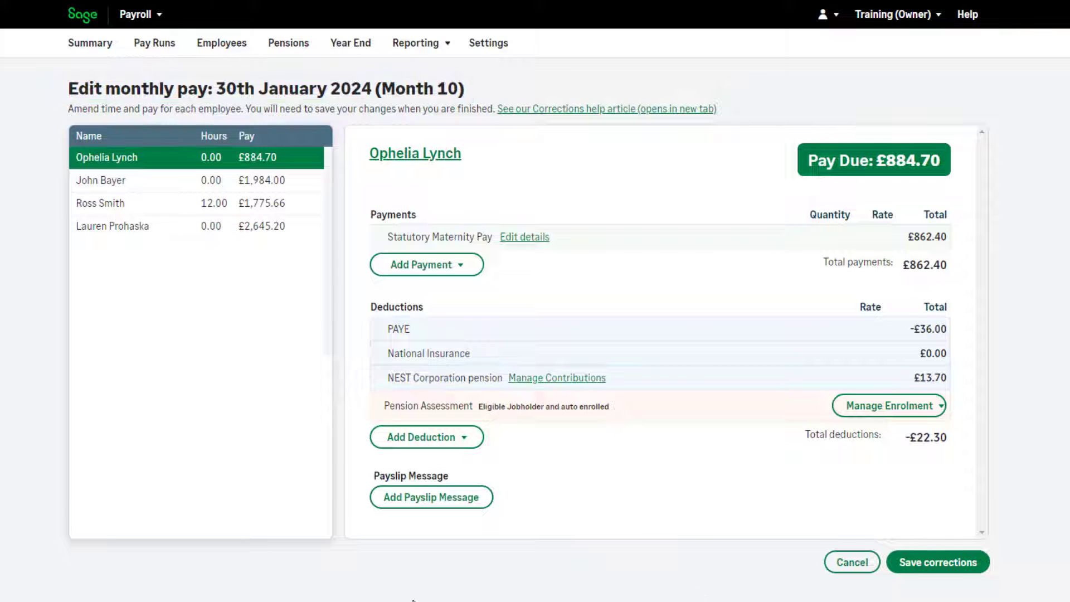
- Add 3 Overtime Hours at 21.00 to an employee's pay, raising their pay due to £2,686.78
click(278, 229)
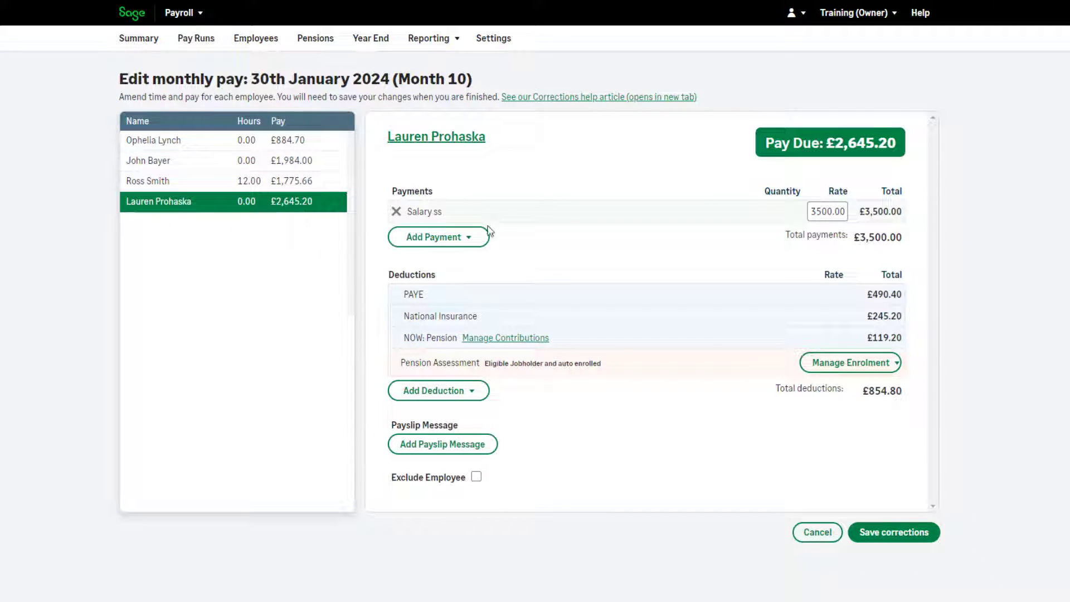
click(467, 243)
click(502, 305)
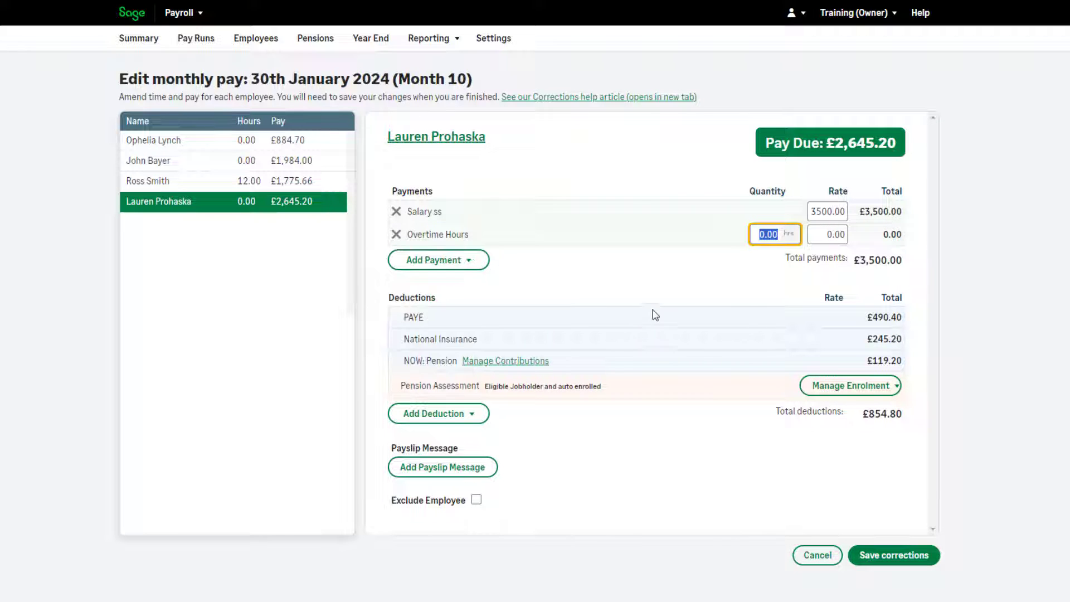
text(3)
click(752, 293)
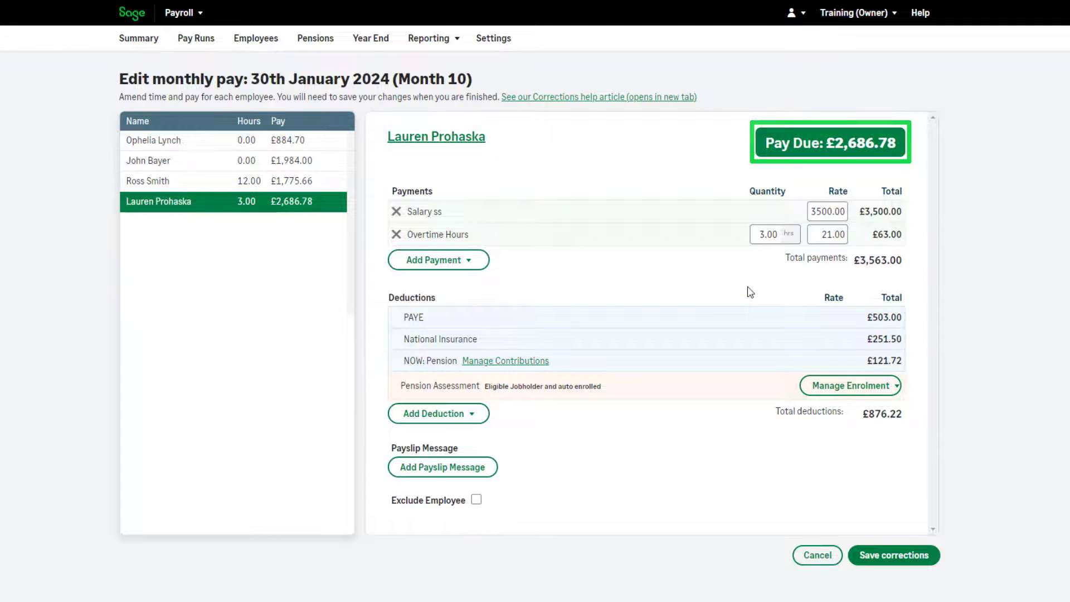
click(328, 189)
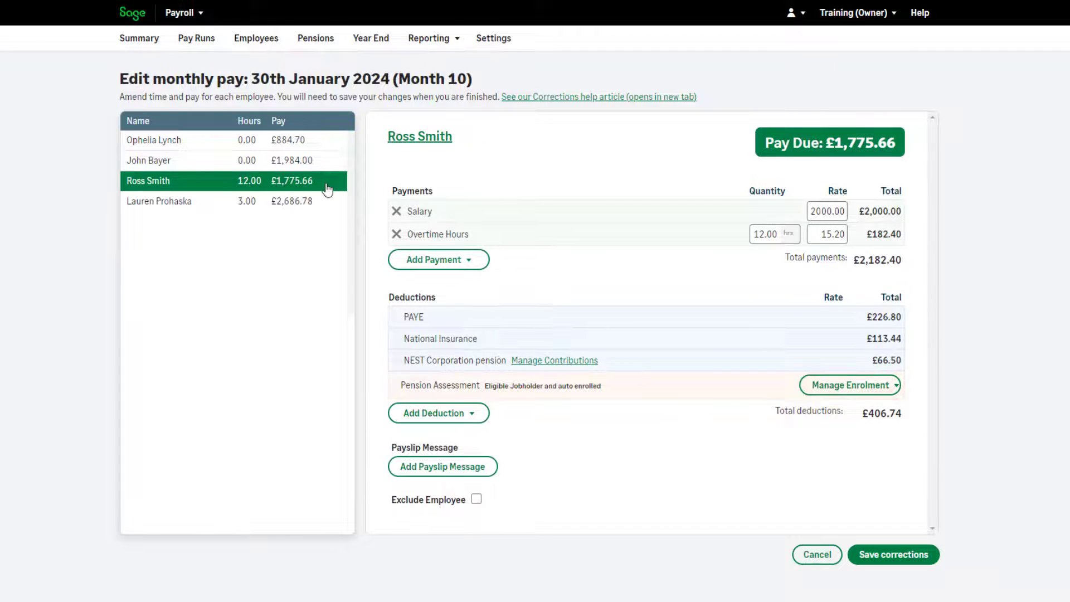
- Delete the next employee's Overtime Hours payment, leaving salary only at £1,655.40 due
click(396, 235)
click(399, 239)
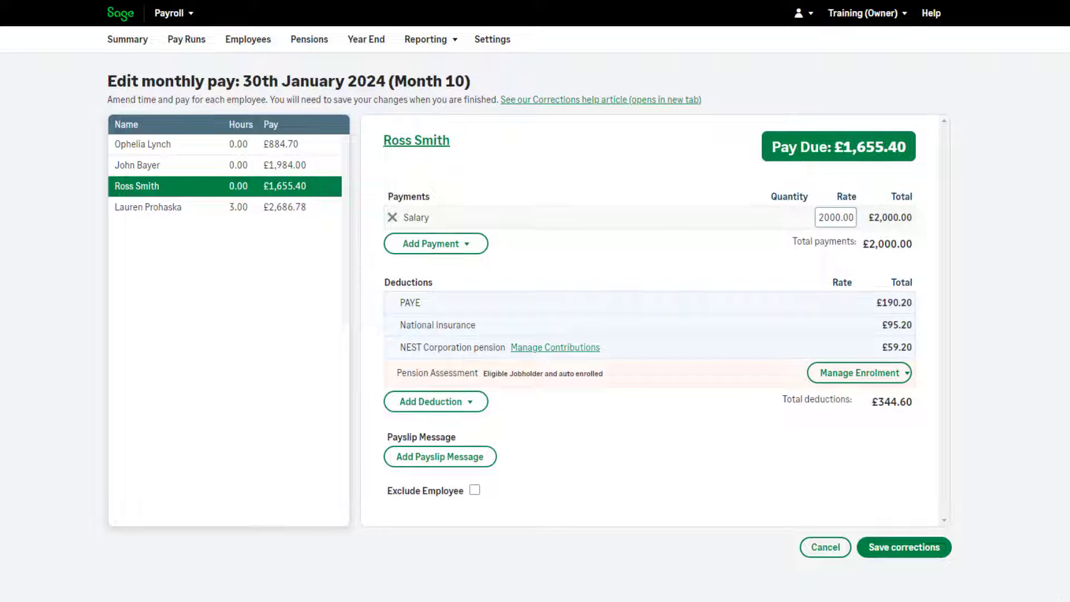
click(946, 549)
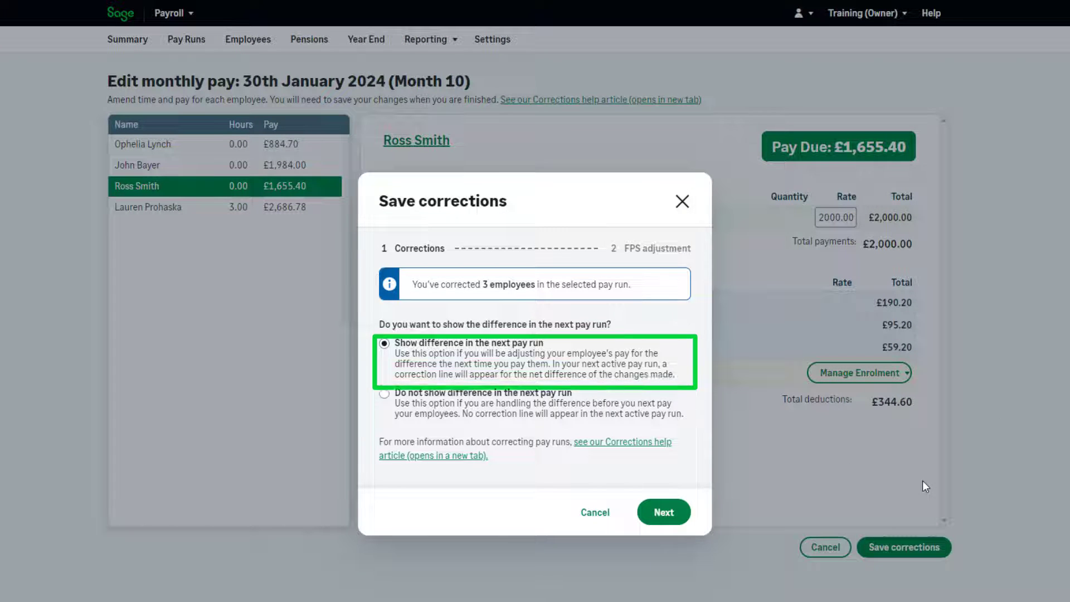
- Set the Save corrections dialog to 'Show difference in the next pay run'
click(385, 394)
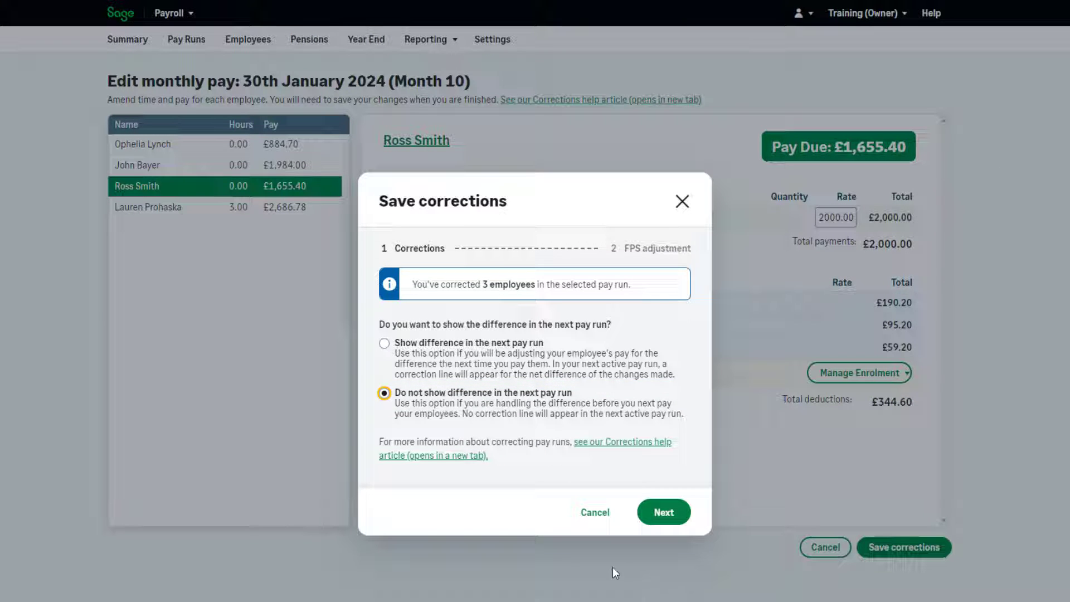
click(385, 344)
- Save the corrections and send the FPS adjustment to HMRC with saved credentials
click(676, 515)
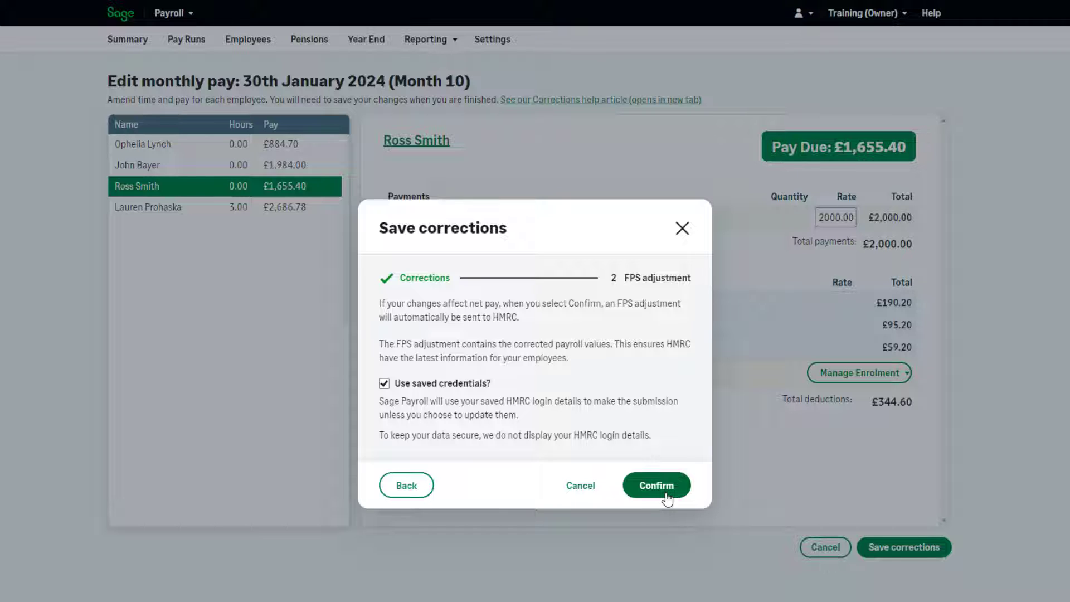
click(666, 494)
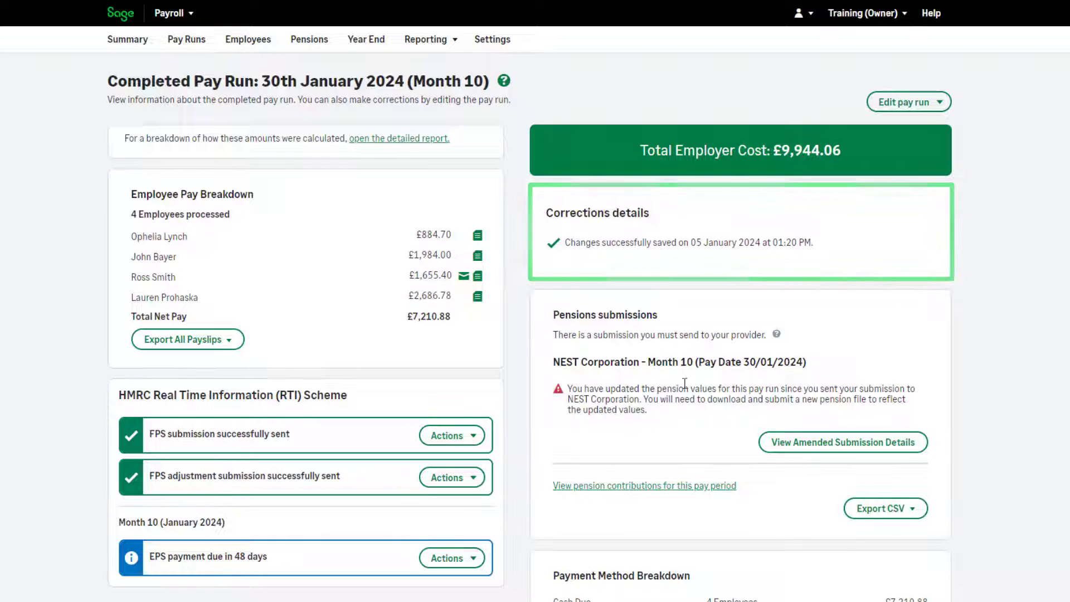
- Go back through the summary to Pay Runs and reopen the completed Month 10 pay run
click(128, 44)
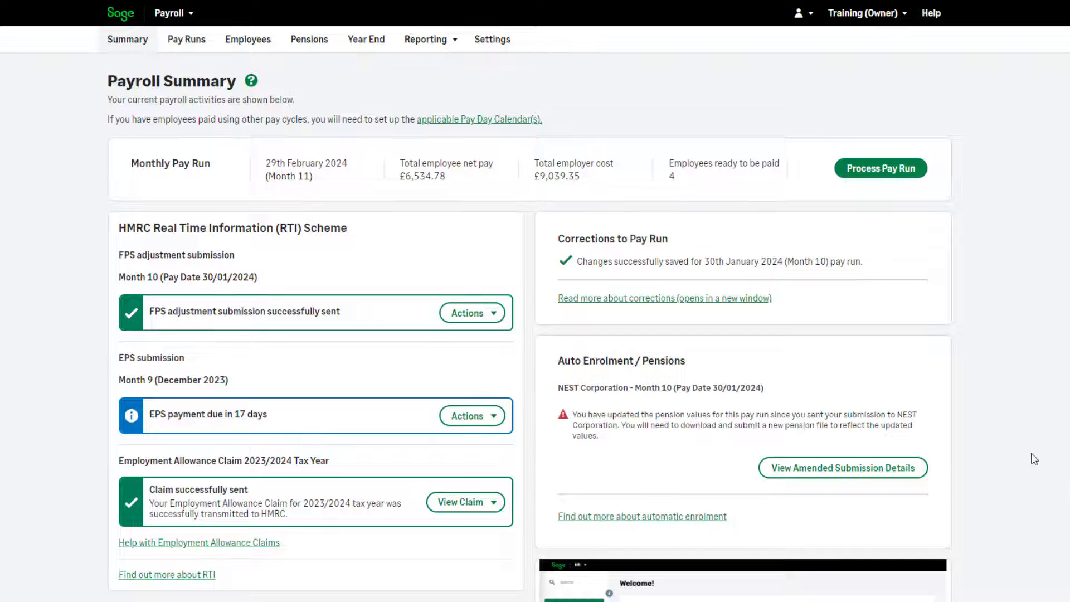
click(172, 55)
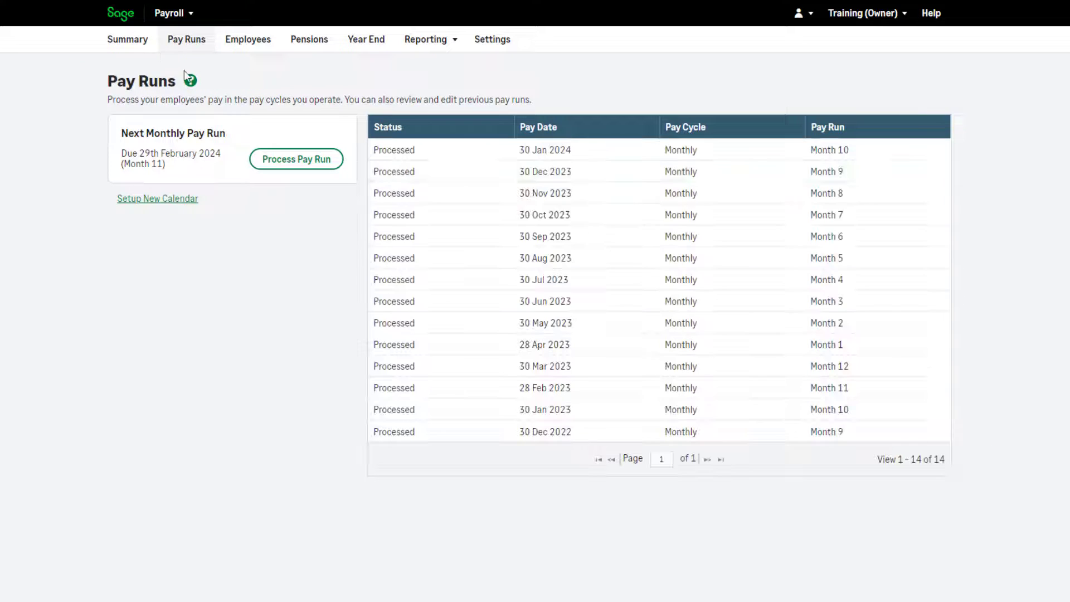
click(901, 148)
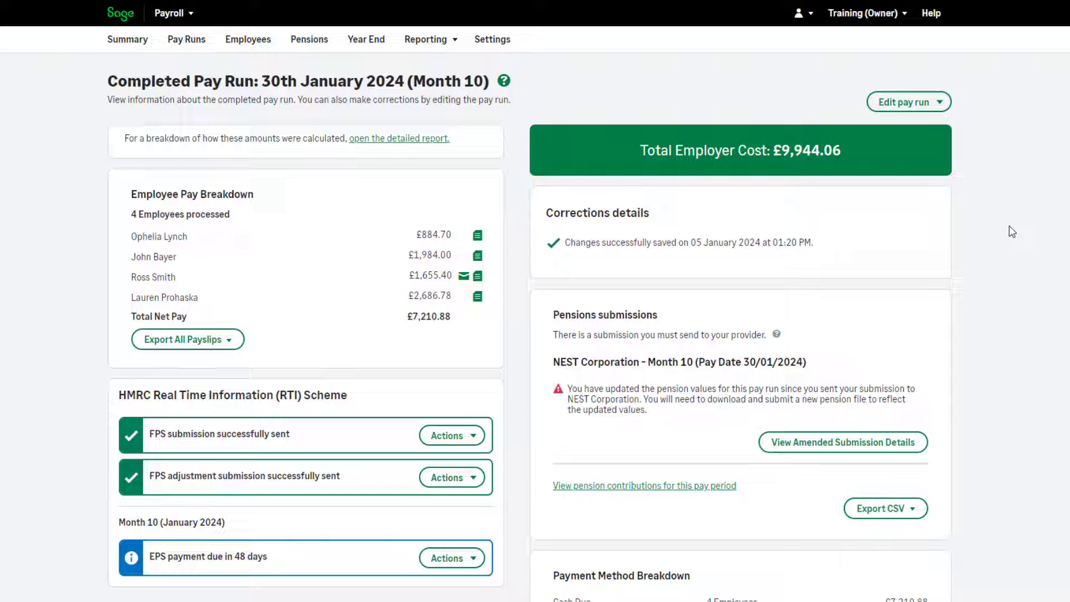
- Choose Edit absences for Month 10 and accept the editing-impact warning
click(940, 106)
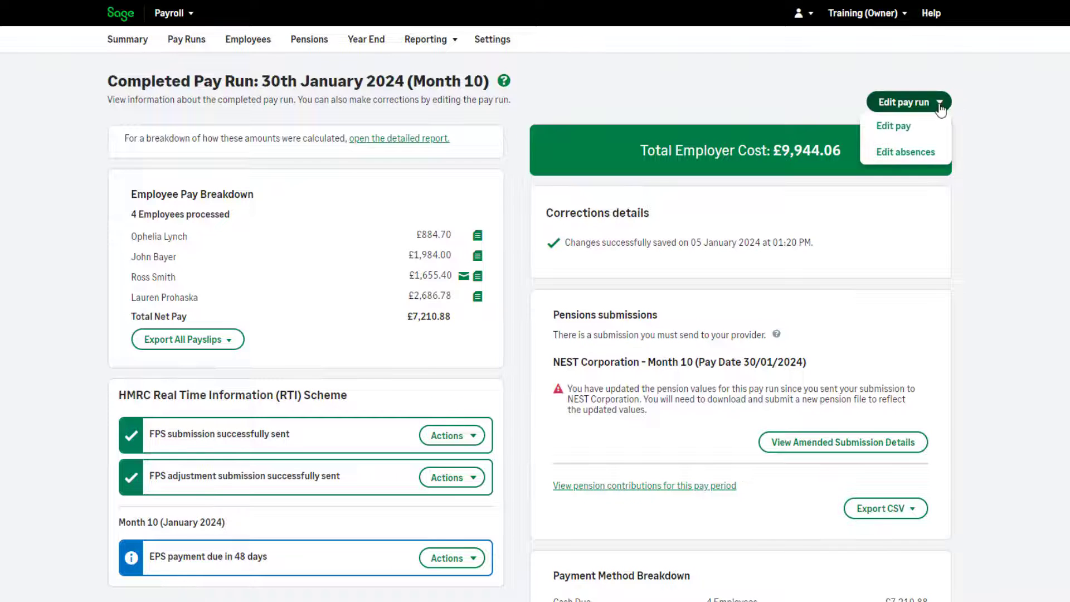
click(942, 152)
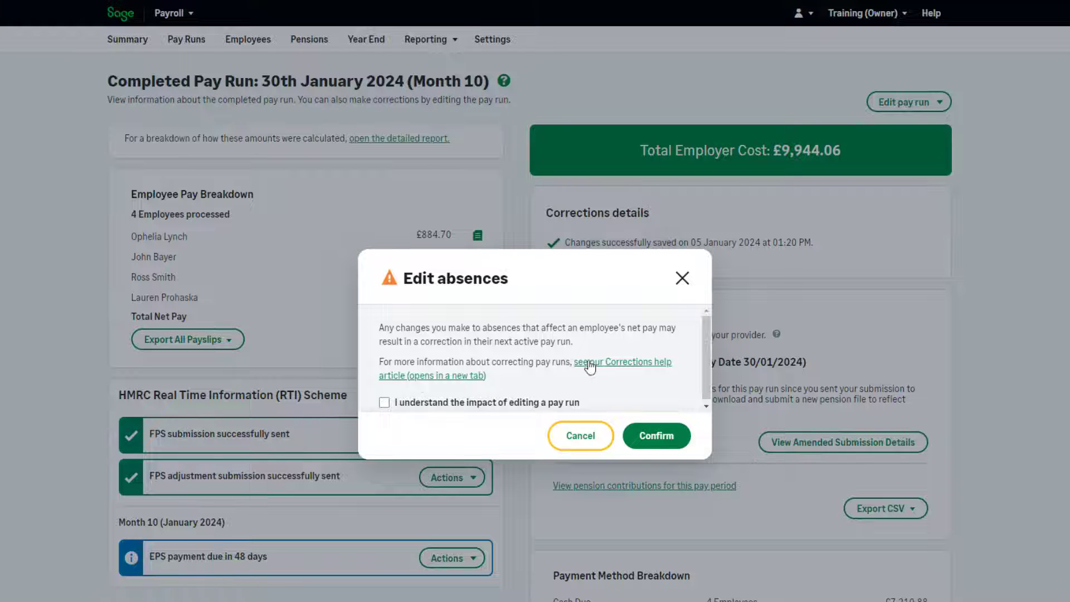
click(384, 402)
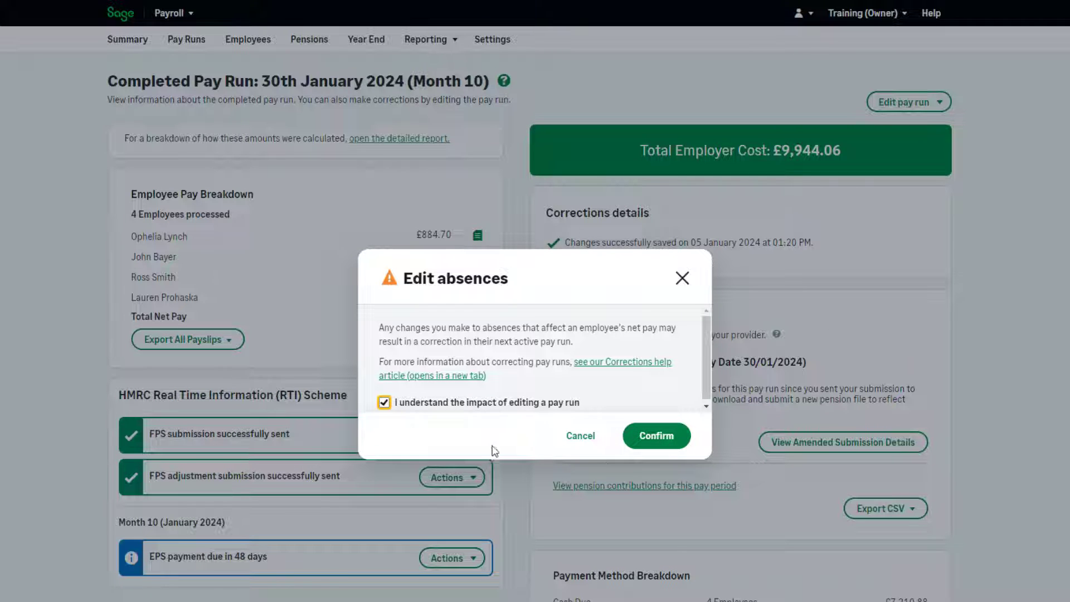
click(669, 443)
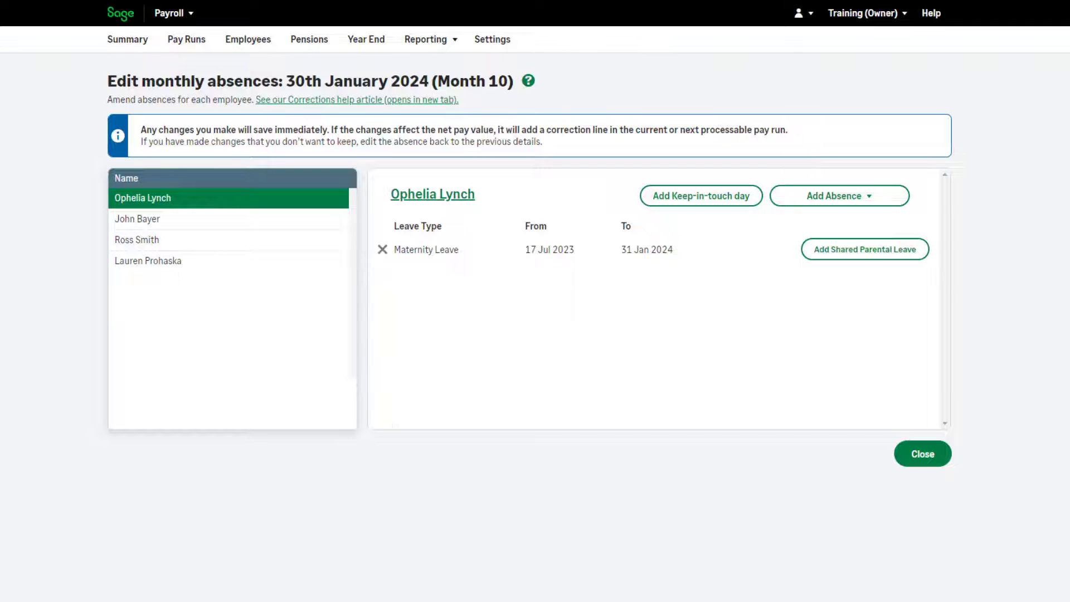
- Add a Sickness absence from 01/01/2024 to 07/01/2024 for the second employee and save
click(222, 228)
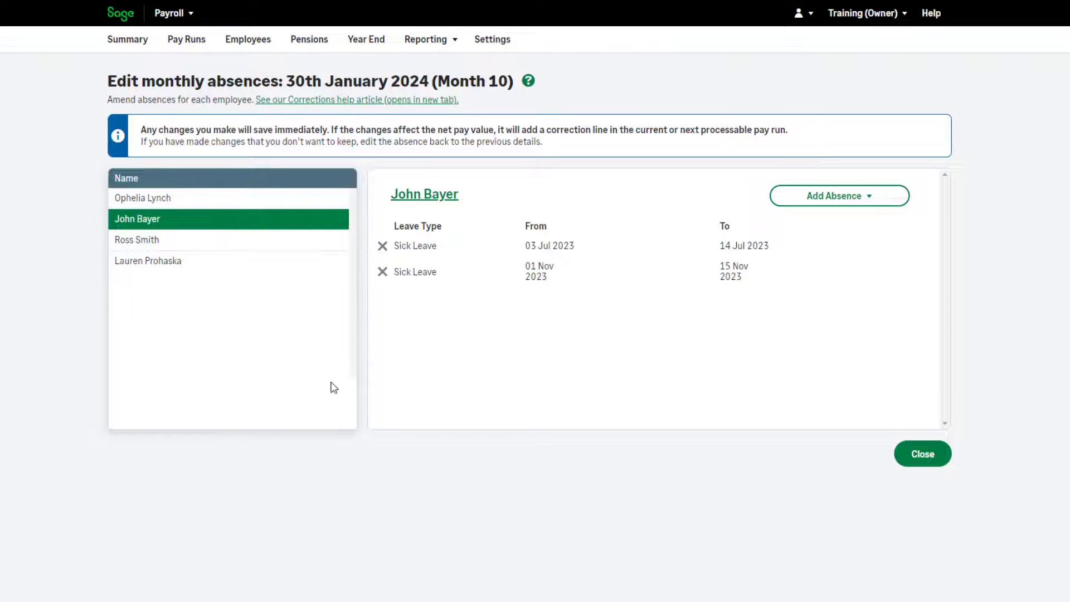
click(891, 200)
click(884, 341)
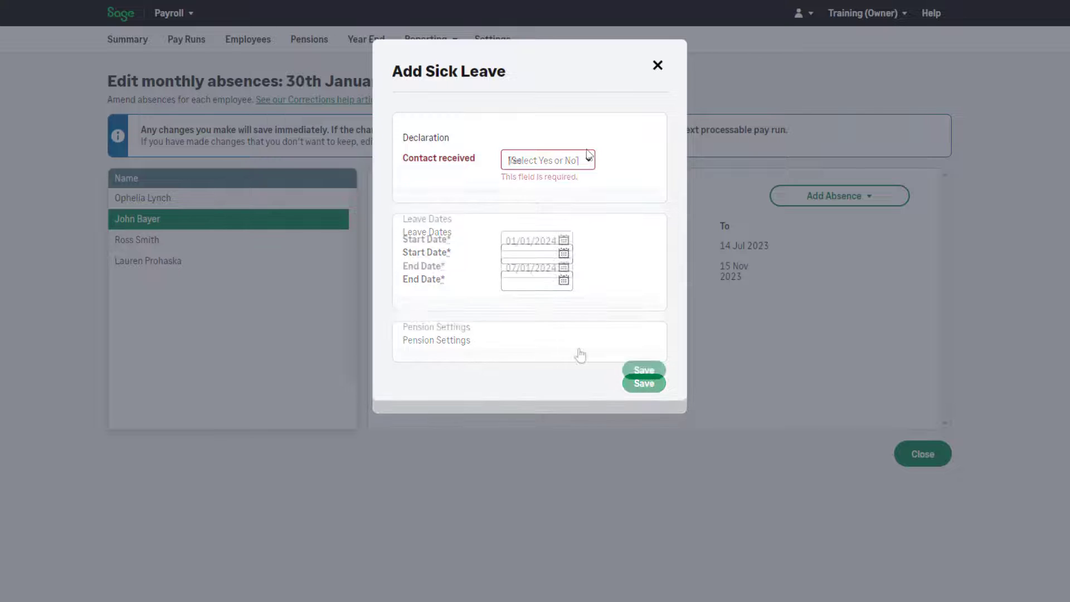
click(641, 381)
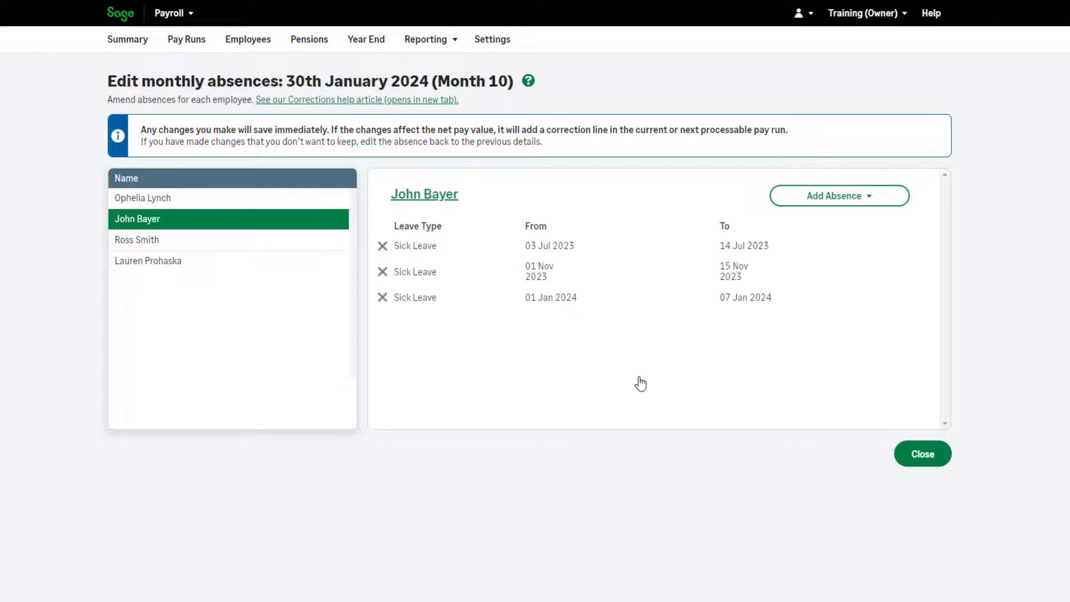
click(933, 464)
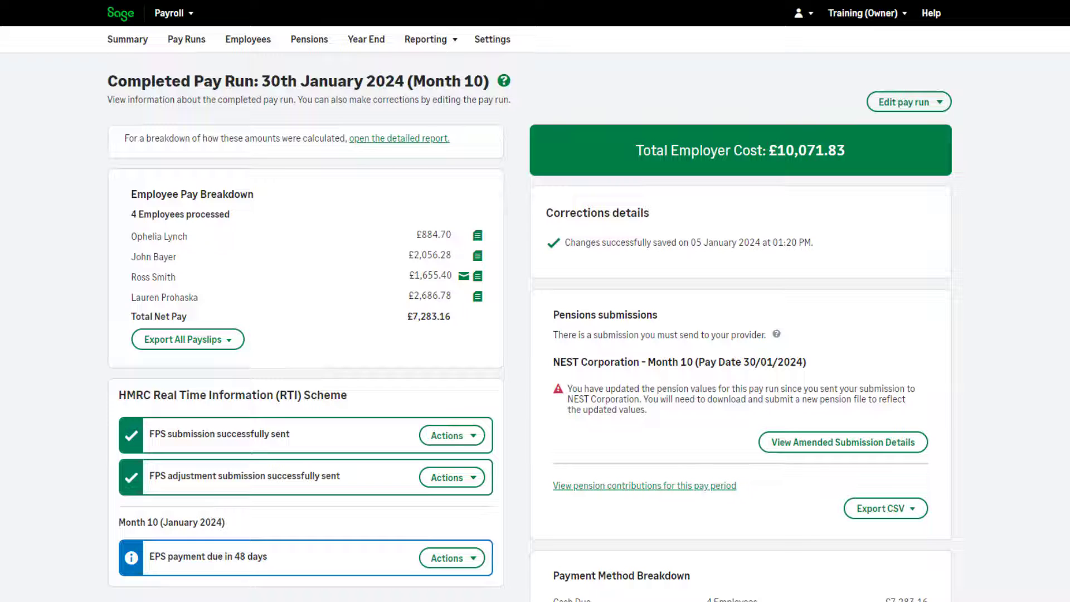
- Return to the payroll summary and bring up the Sage Help Centre
click(110, 47)
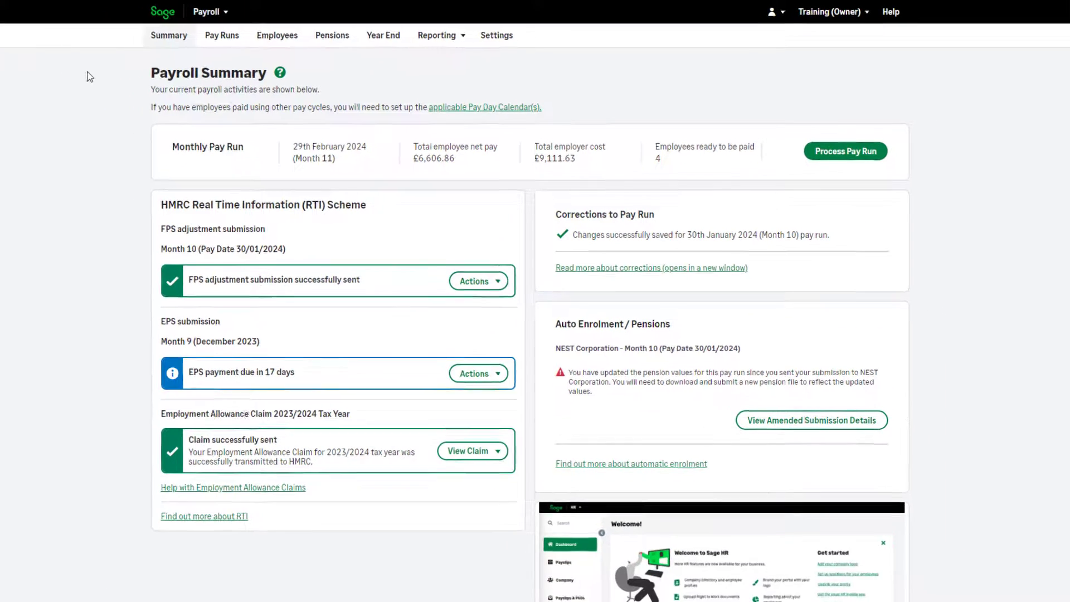
click(383, 35)
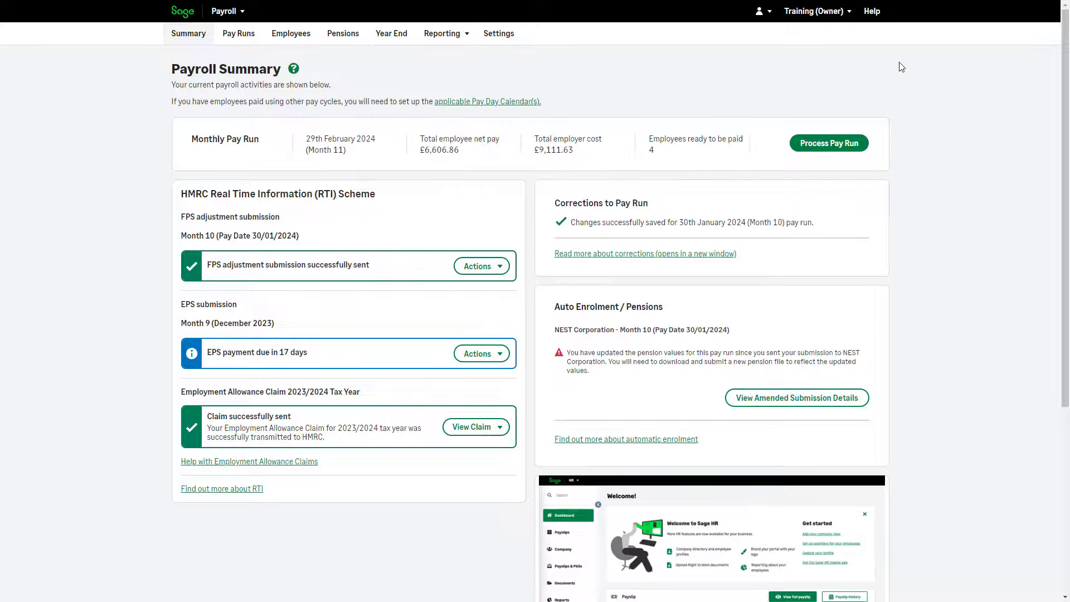
click(872, 11)
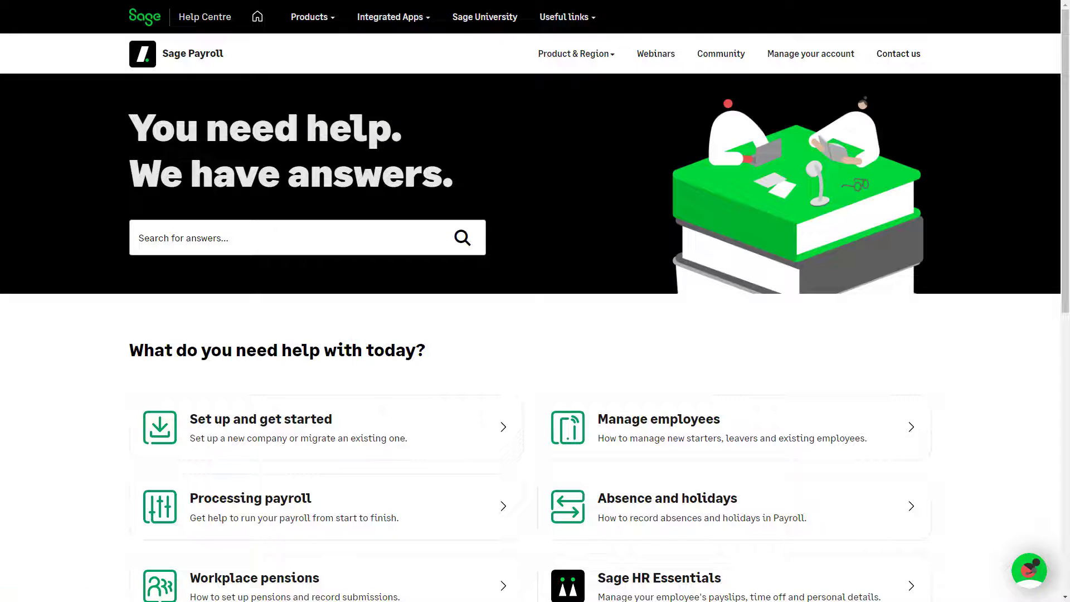
- Search the Sage Help Centre for 'corrections' and open the 'Correcting mistakes' article
click(352, 244)
text(correc)
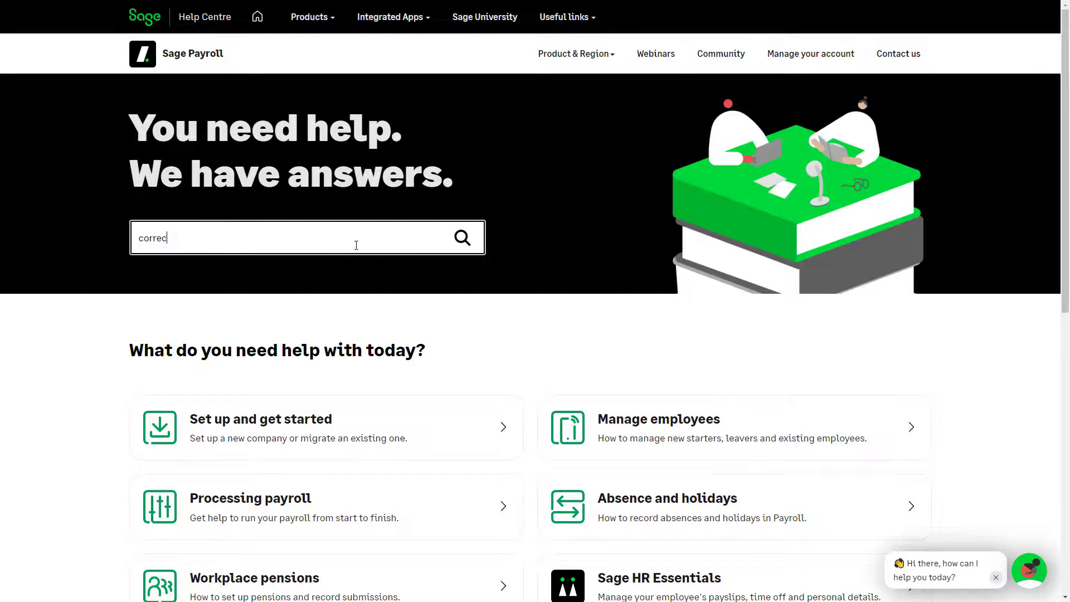
text(tions)
key(Return)
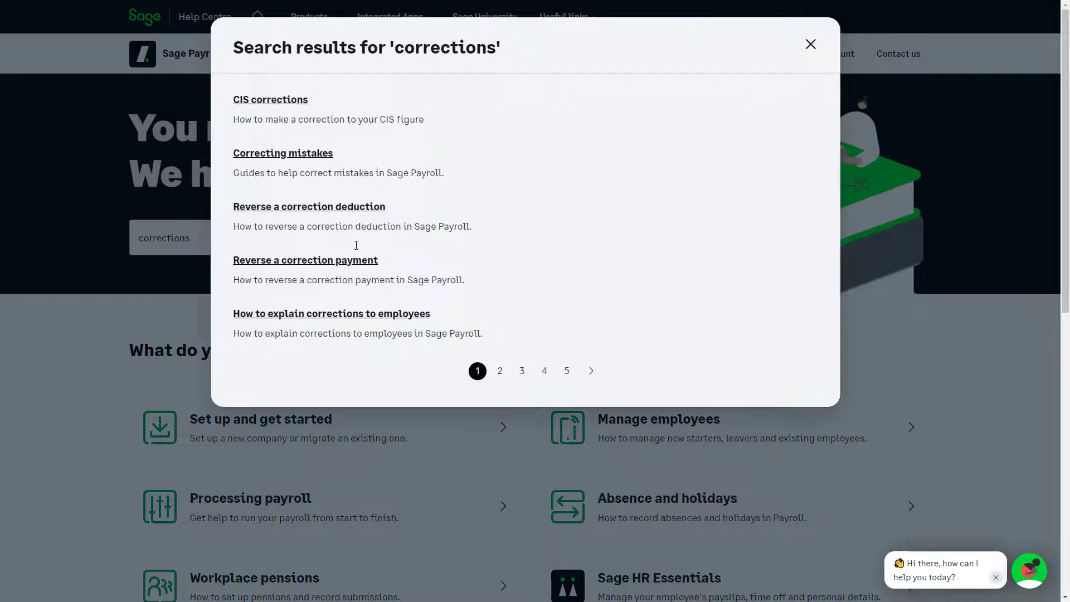
click(294, 156)
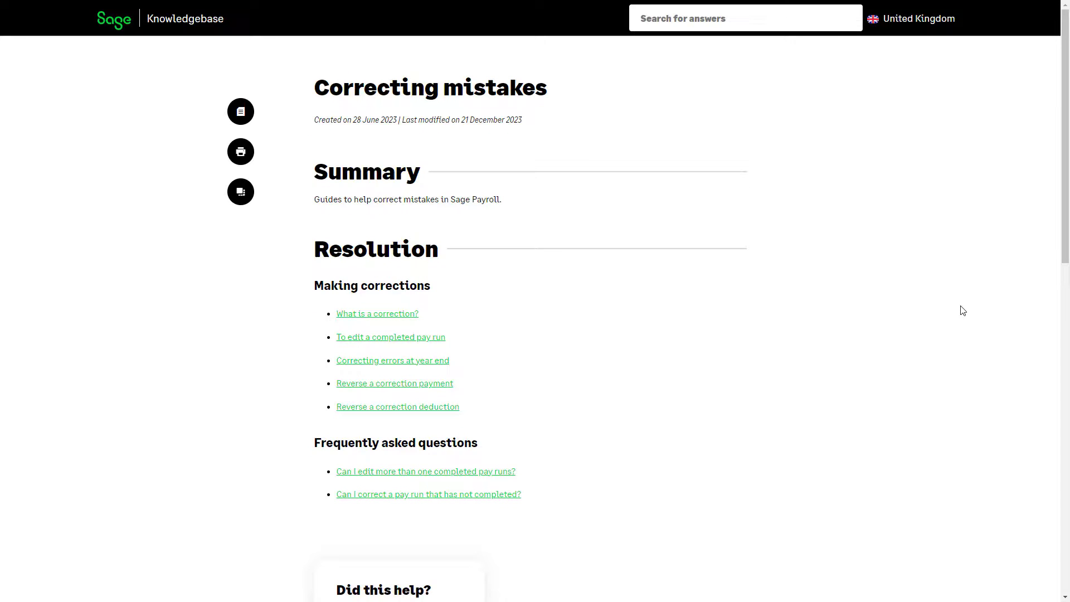